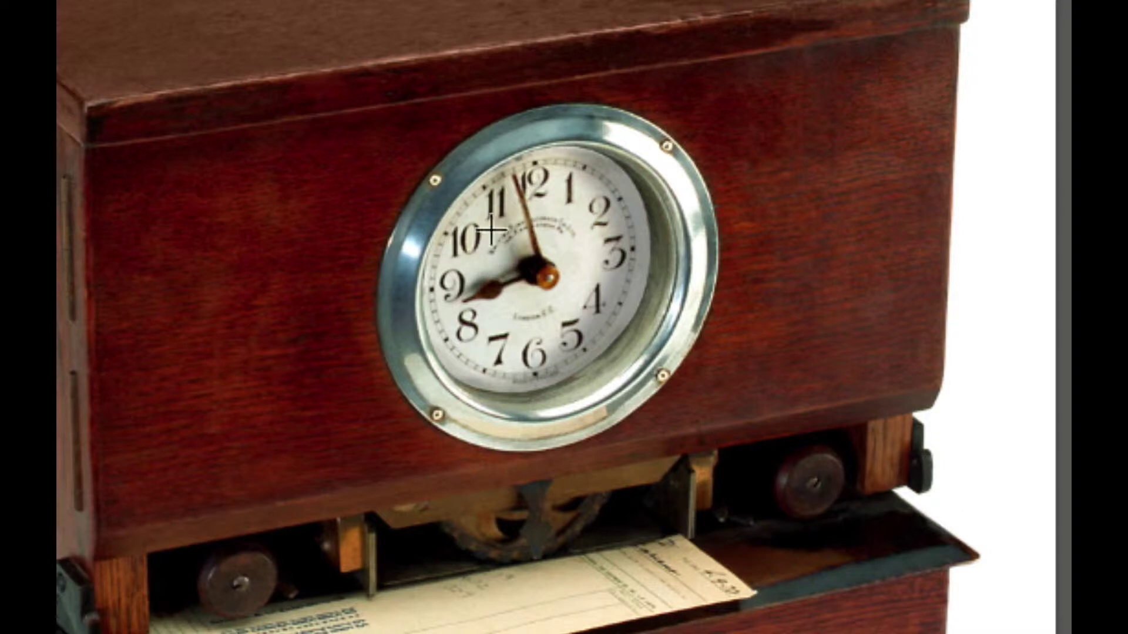
# - Draw an elliptical marquee, about 1.9 inches across, around the clock's round dial
pyautogui.moveTo(432, 182); pyautogui.dragTo(727, 457)
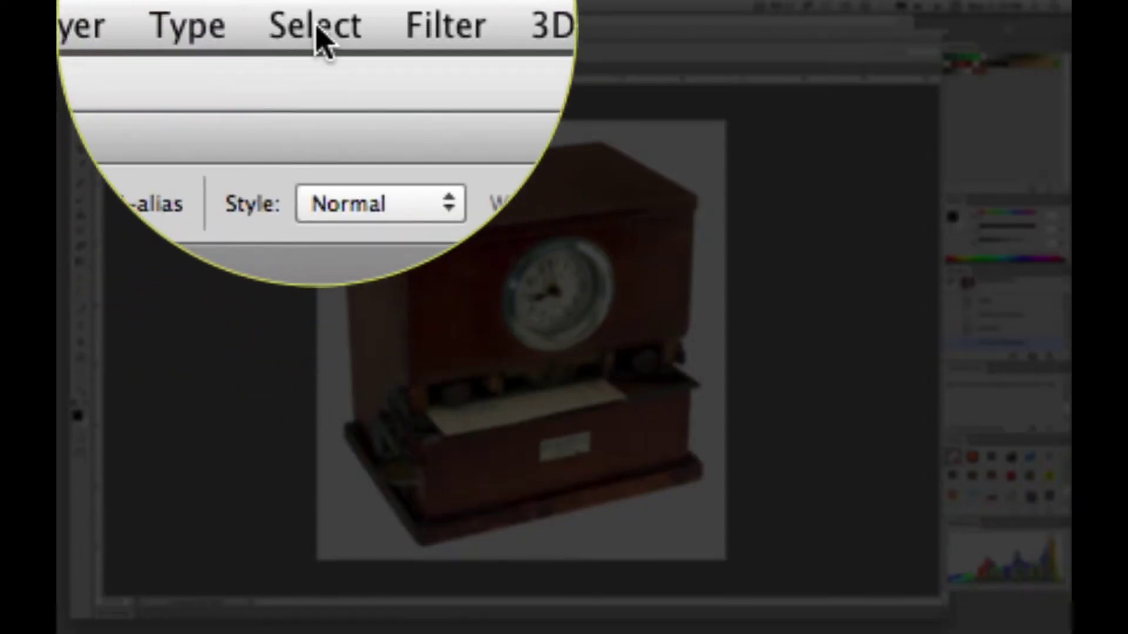
pyautogui.click(320, 38)
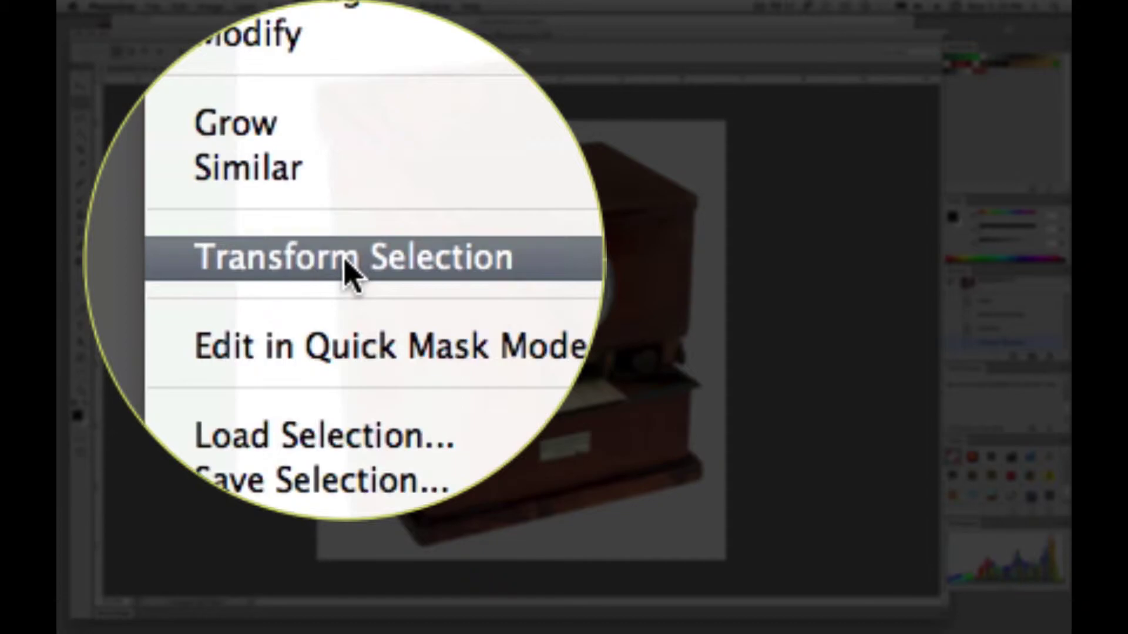
# - Use Transform Selection to stretch the ellipse taller, rotate it to the clock's tilt, and tuck in the lower right
pyautogui.click(347, 273)
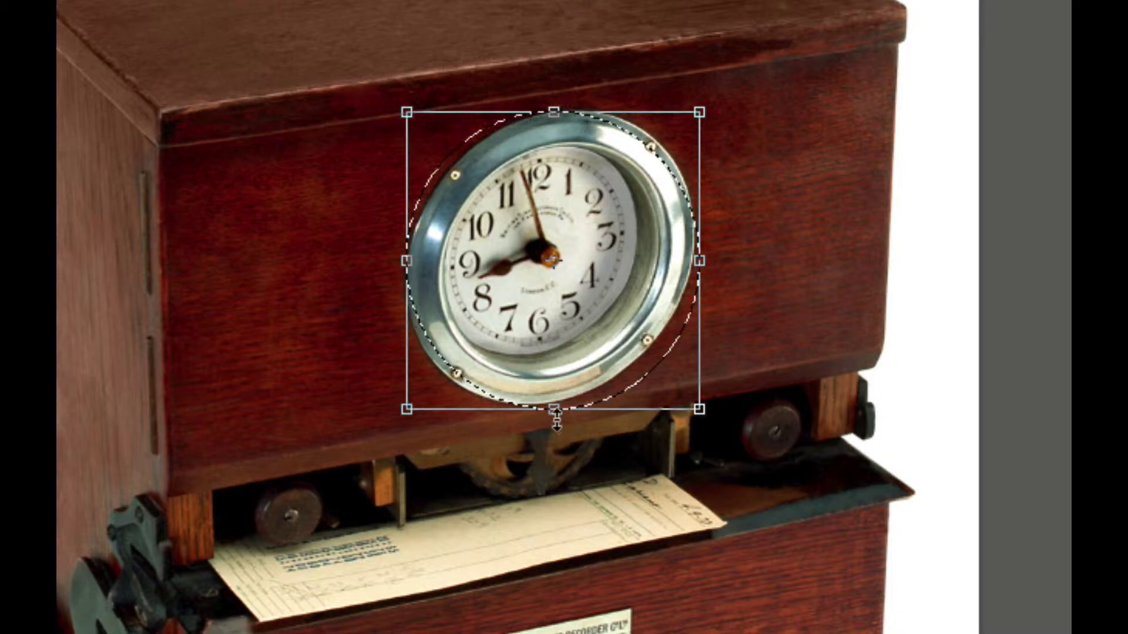
pyautogui.moveTo(559, 420); pyautogui.dragTo(556, 422)
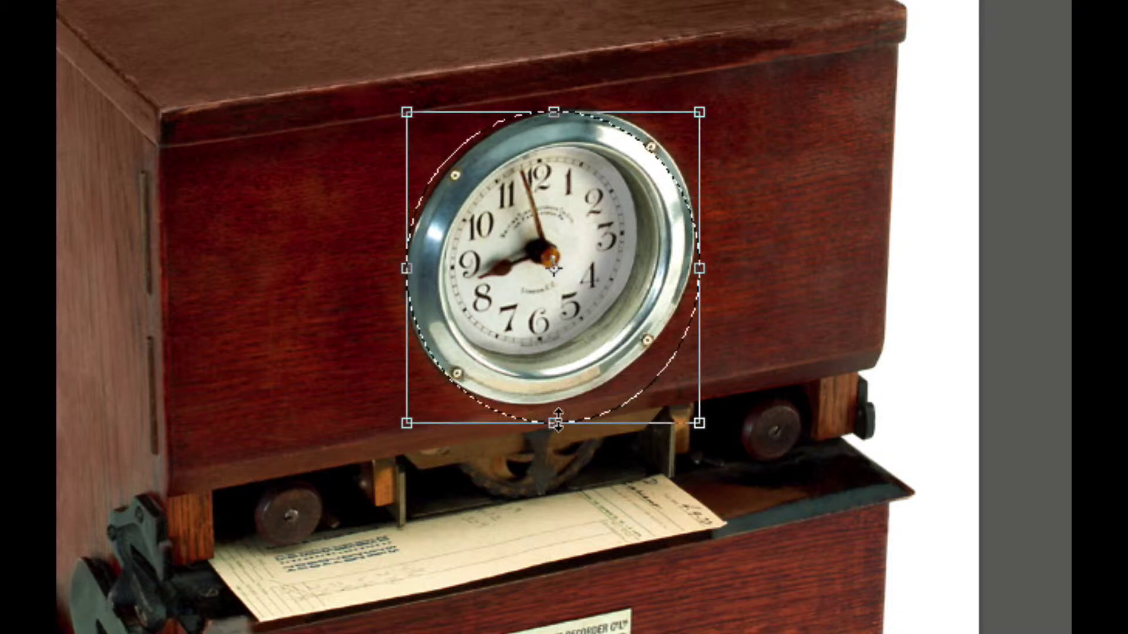
pyautogui.moveTo(755, 435); pyautogui.dragTo(712, 461)
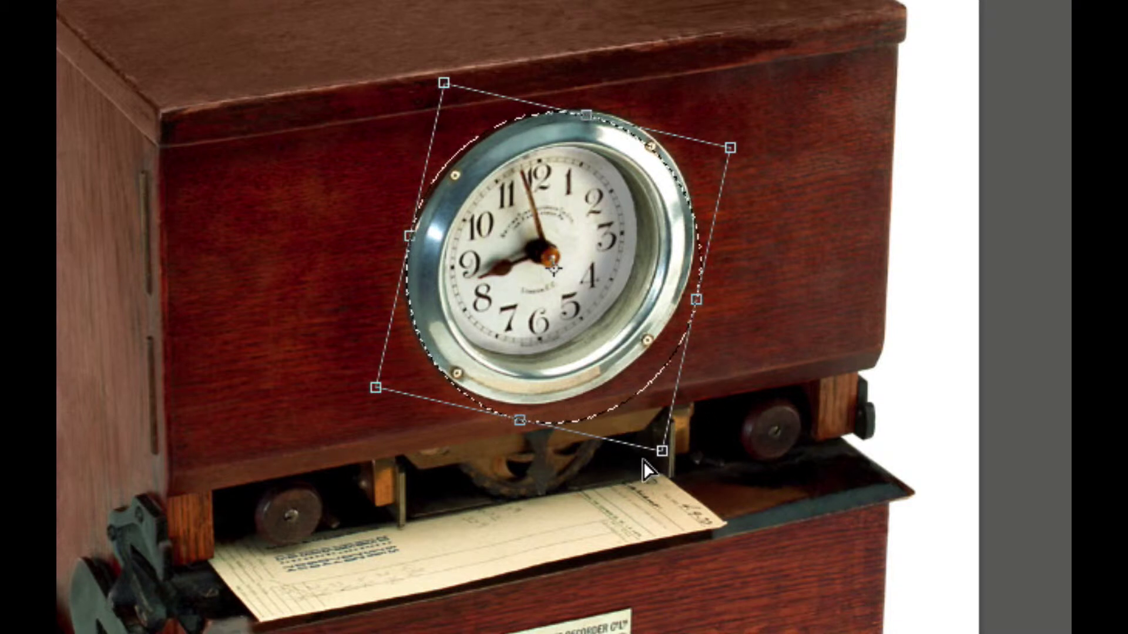
pyautogui.moveTo(659, 453); pyautogui.dragTo(638, 432)
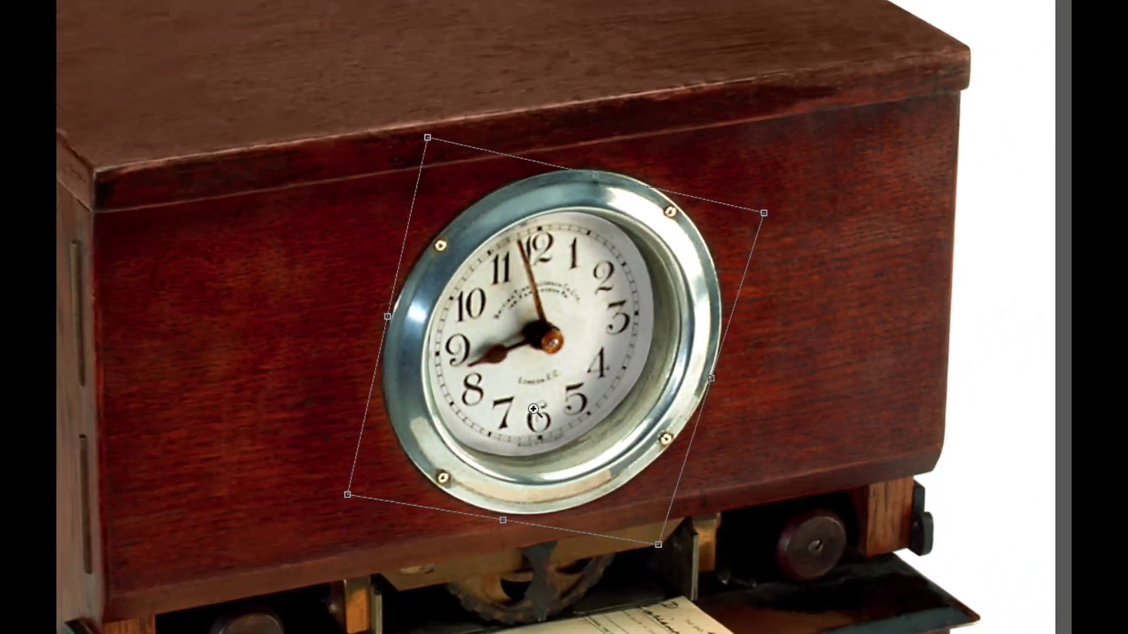
# - Zoom in and refine the selection: raise the top to the rim, rotate slightly clockwise, pull the sides in
pyautogui.keyDown('ctrl'); pyautogui.click(533, 410); pyautogui.keyUp('ctrl')
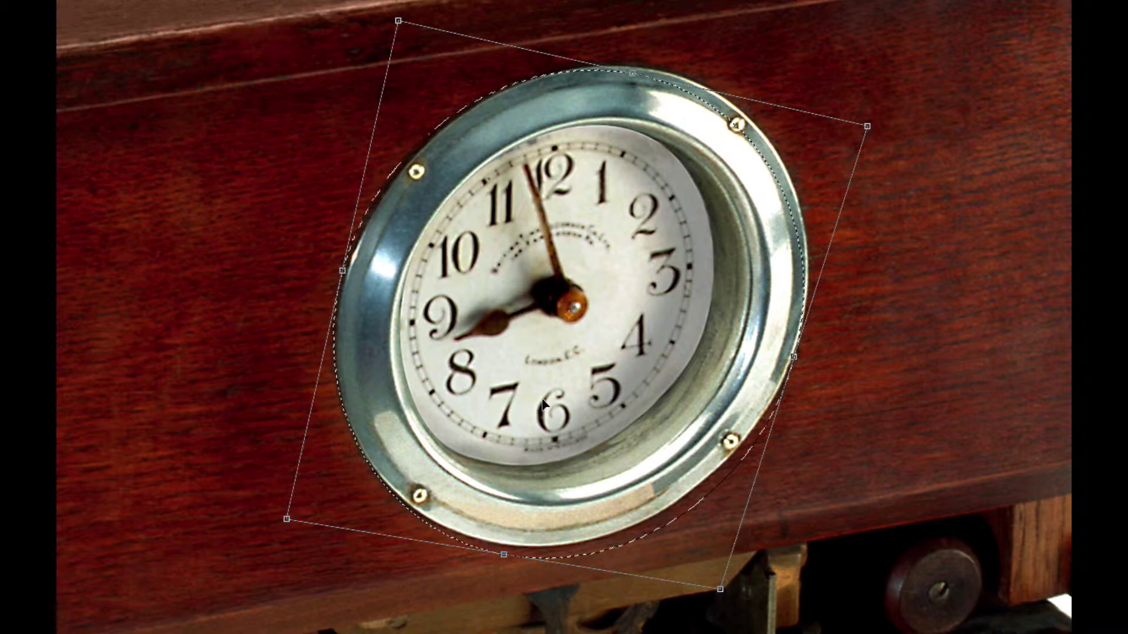
pyautogui.moveTo(630, 74); pyautogui.dragTo(637, 65)
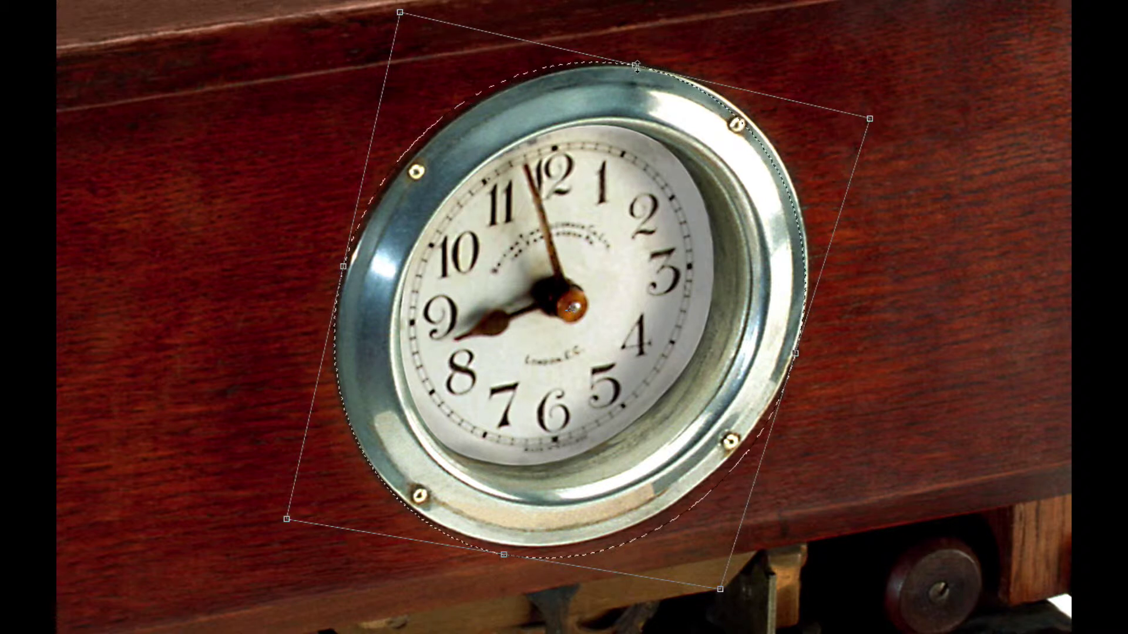
pyautogui.moveTo(894, 100); pyautogui.dragTo(942, 142)
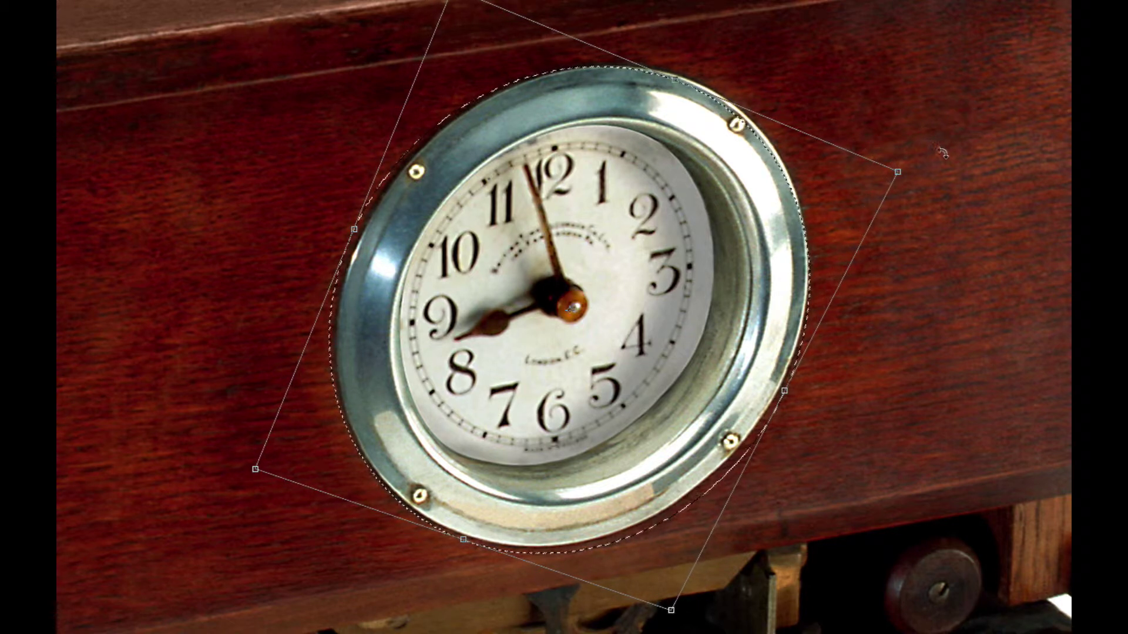
pyautogui.moveTo(784, 392); pyautogui.dragTo(782, 390)
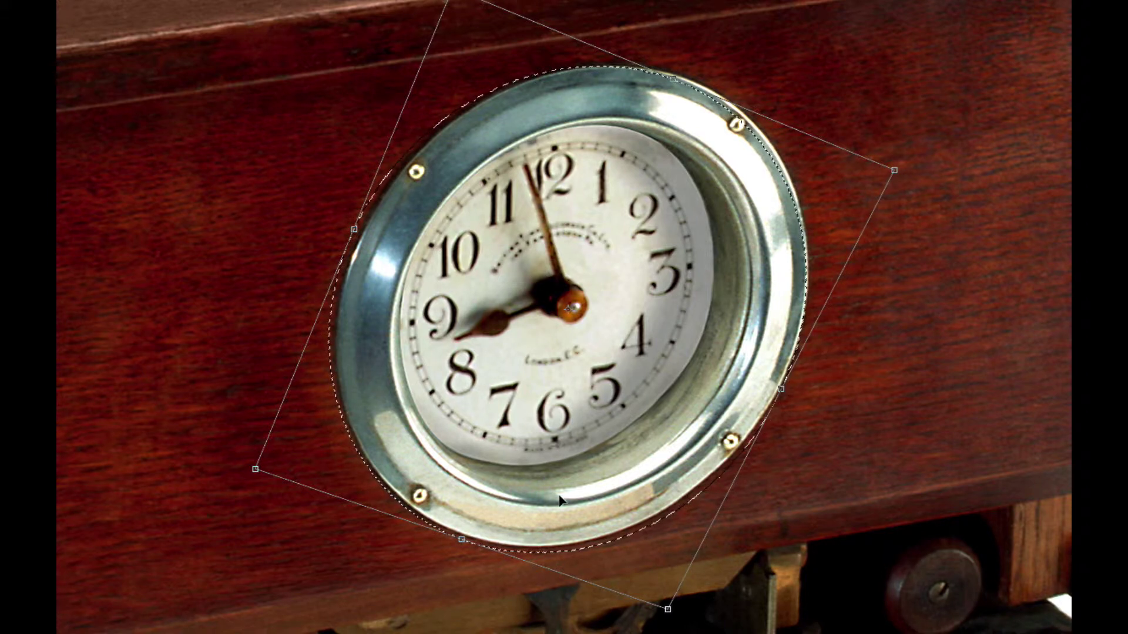
pyautogui.moveTo(351, 229); pyautogui.dragTo(358, 230)
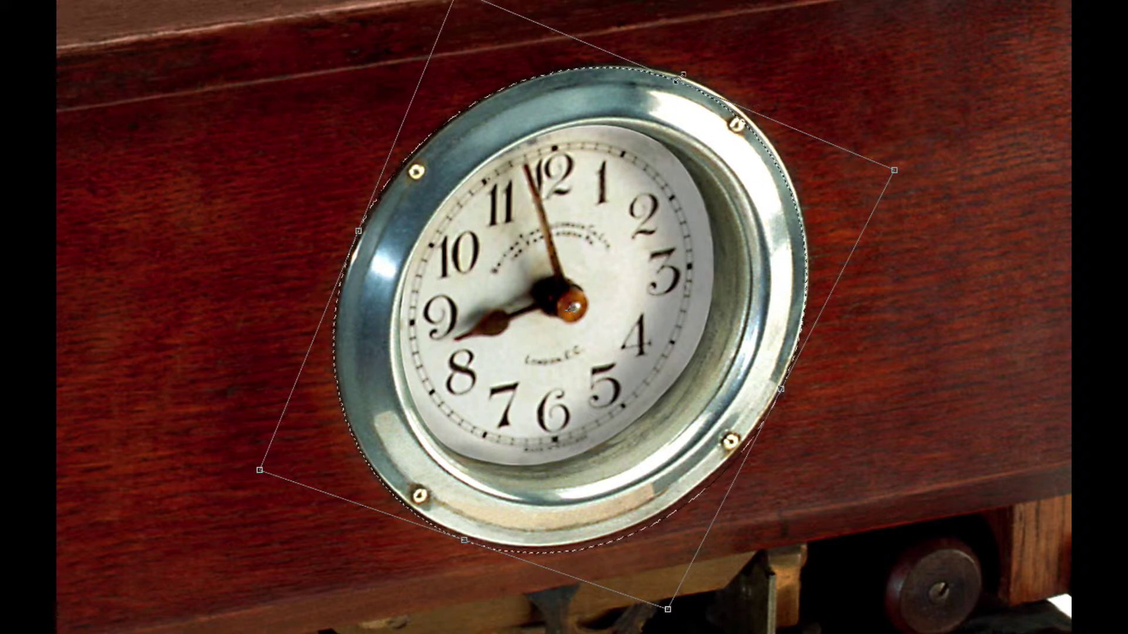
pyautogui.moveTo(683, 75); pyautogui.dragTo(685, 67)
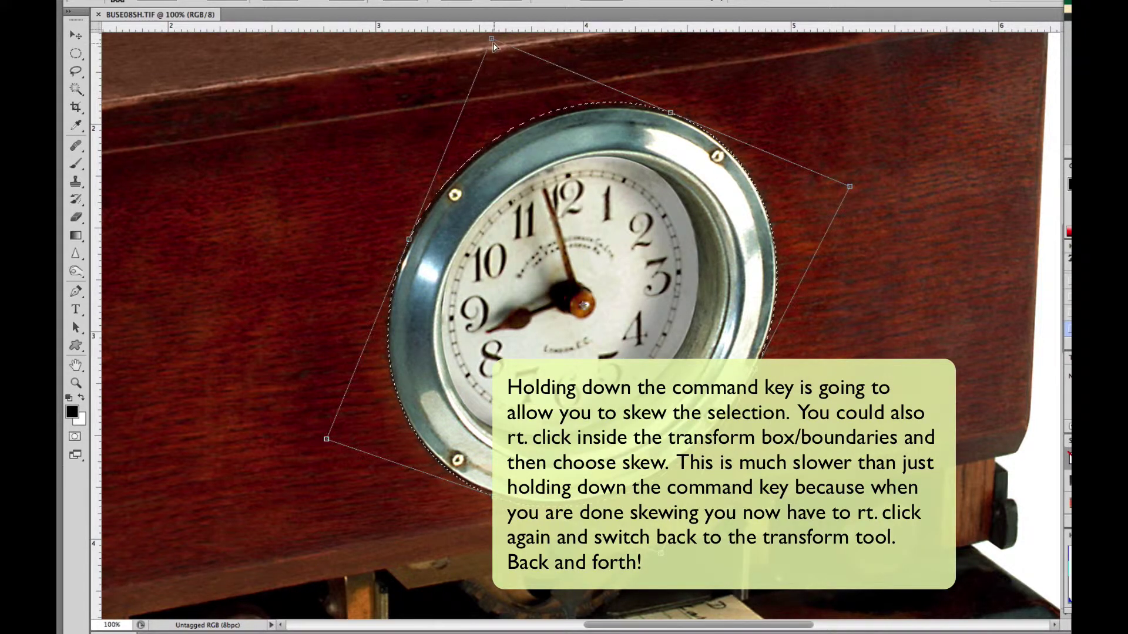
# - Skew the selection's top and rotate its lower corner about −0.7° to hug the bezel's bottom rim
pyautogui.moveTo(493, 43); pyautogui.dragTo(495, 48)
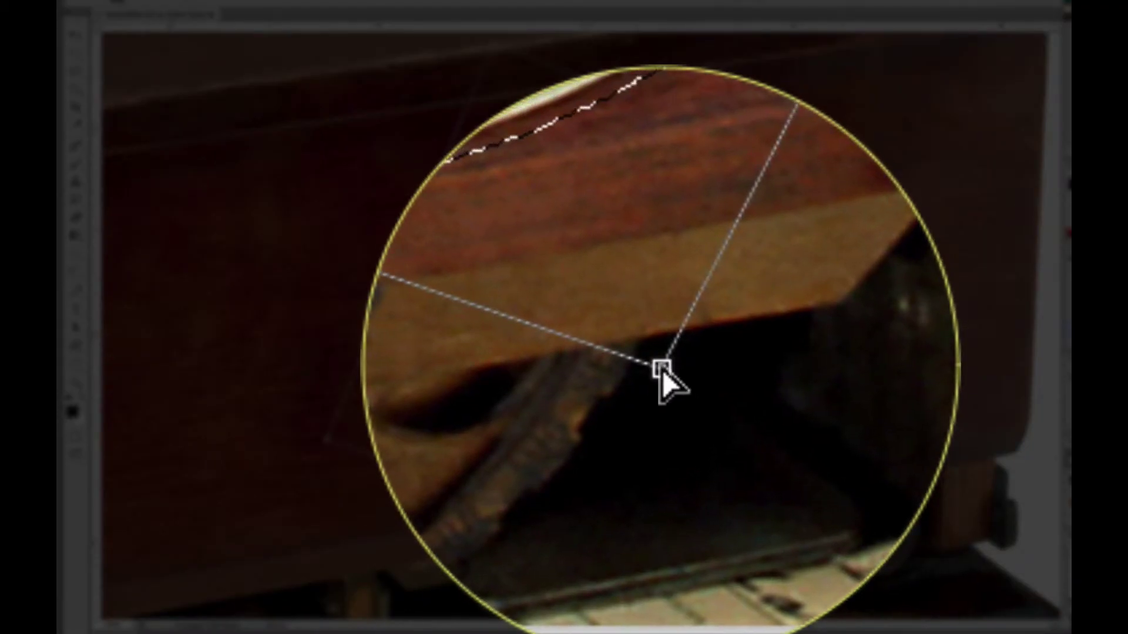
pyautogui.click(658, 369)
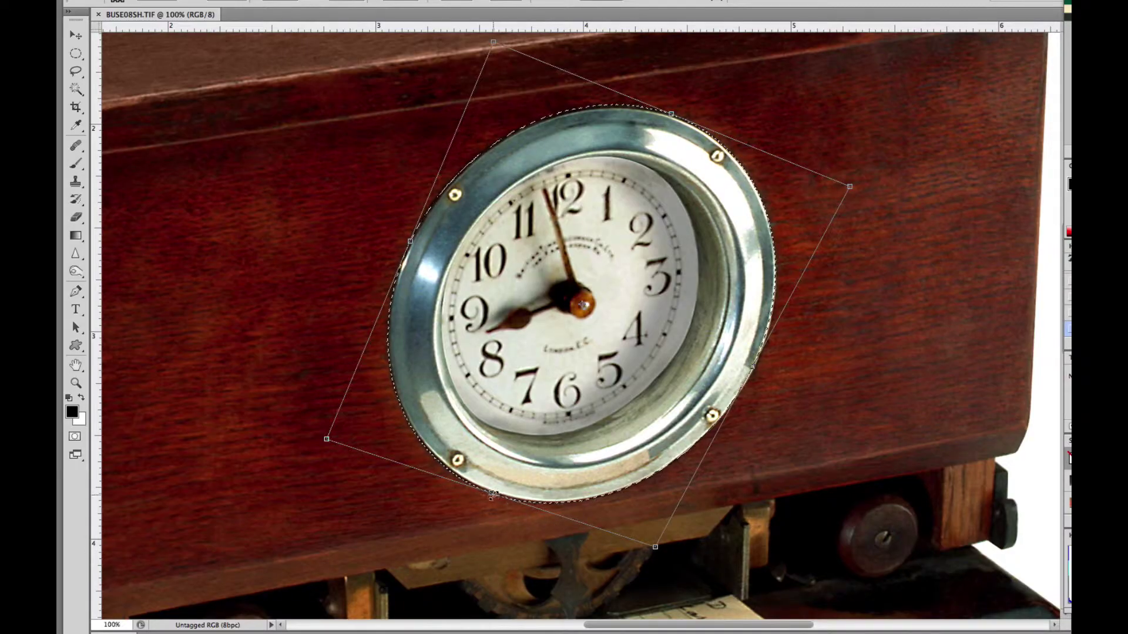
pyautogui.moveTo(493, 492); pyautogui.dragTo(494, 491)
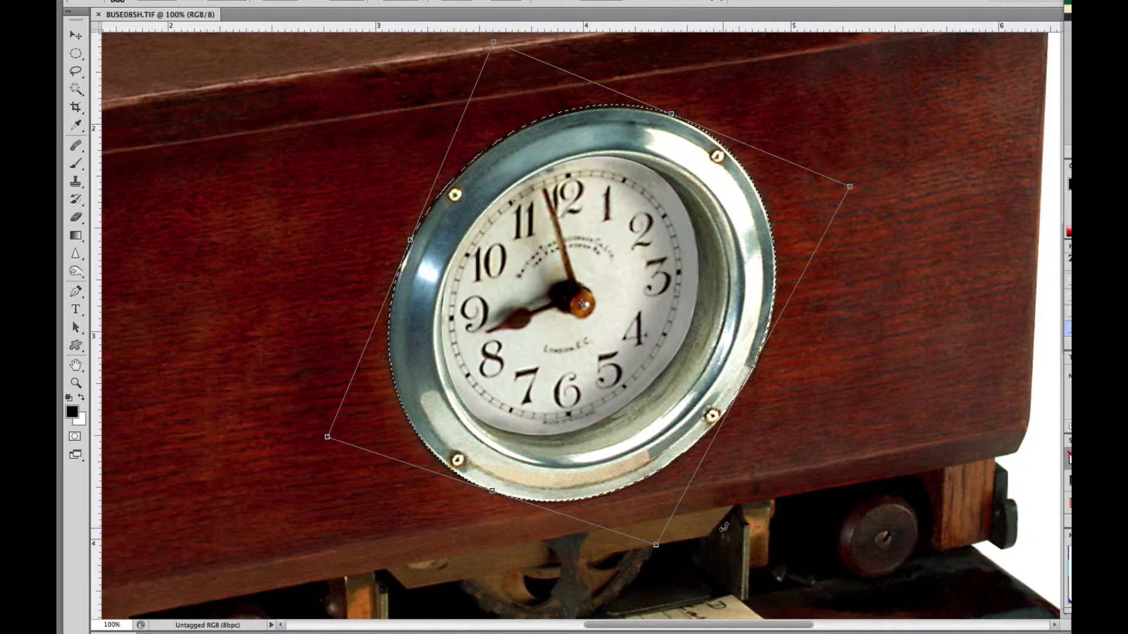
# - At 200% zoom, widen the selection to the bezel edge and nudge its left corner outward
pyautogui.press('super+plus')
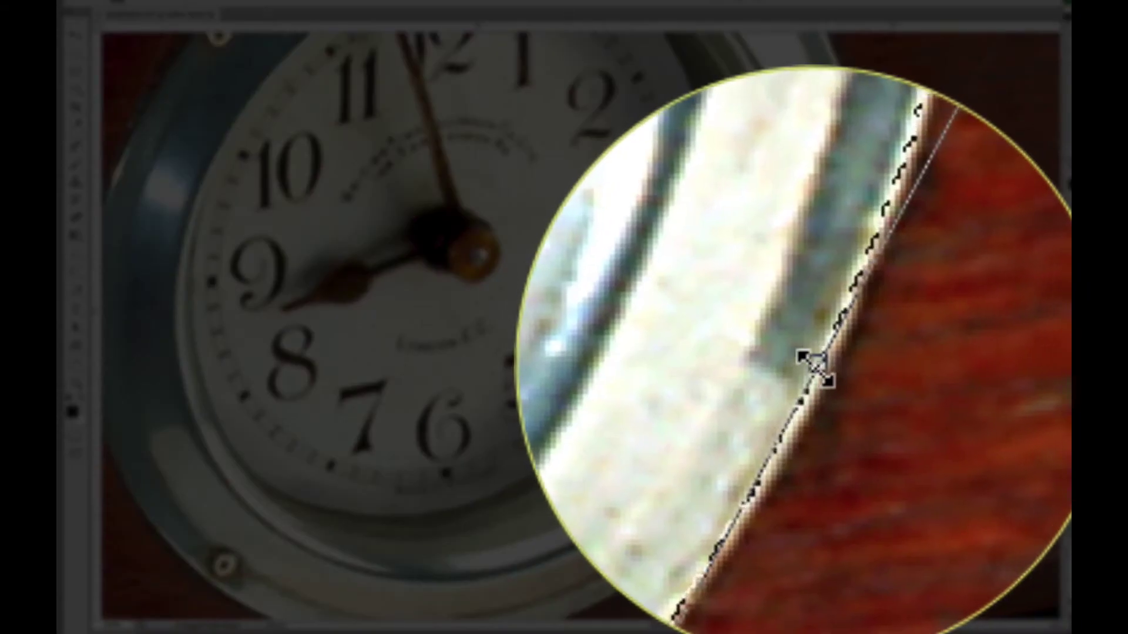
pyautogui.moveTo(813, 367); pyautogui.dragTo(813, 362)
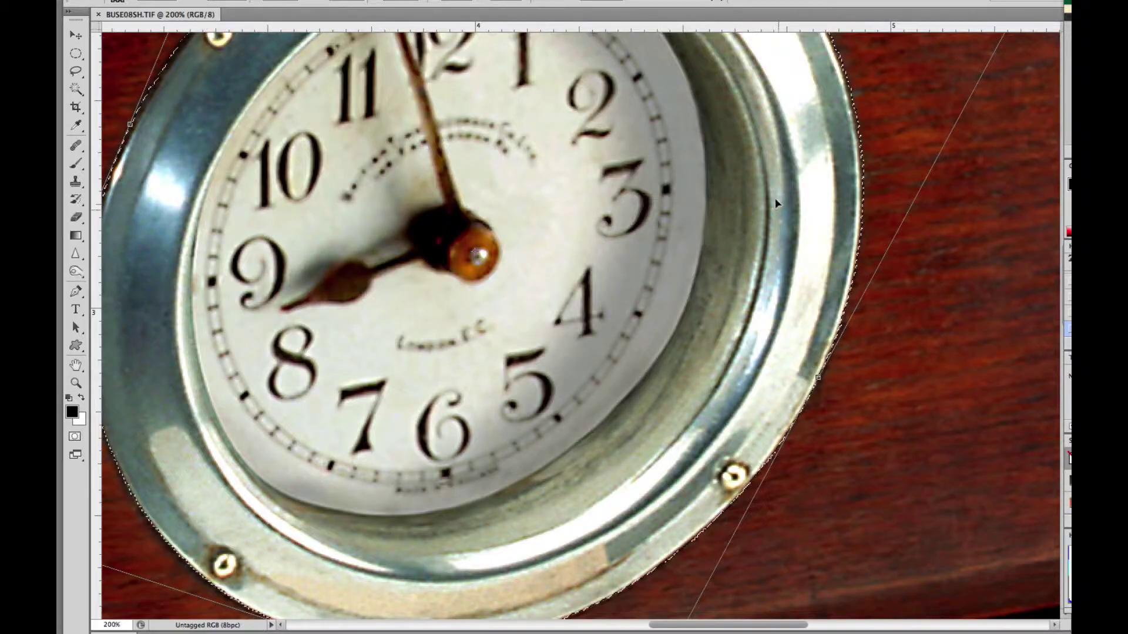
pyautogui.scroll(10, 549, 455)
pyautogui.hscroll(7, 549, 455)
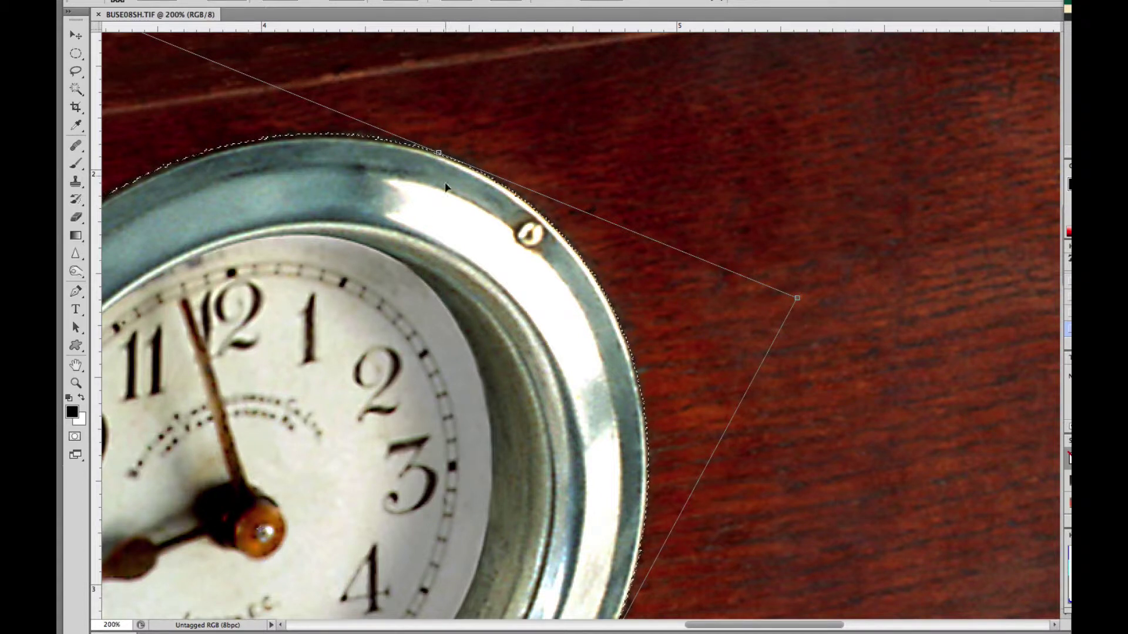
pyautogui.hscroll(-10, 266, 320)
pyautogui.scroll(-1, 327, 472)
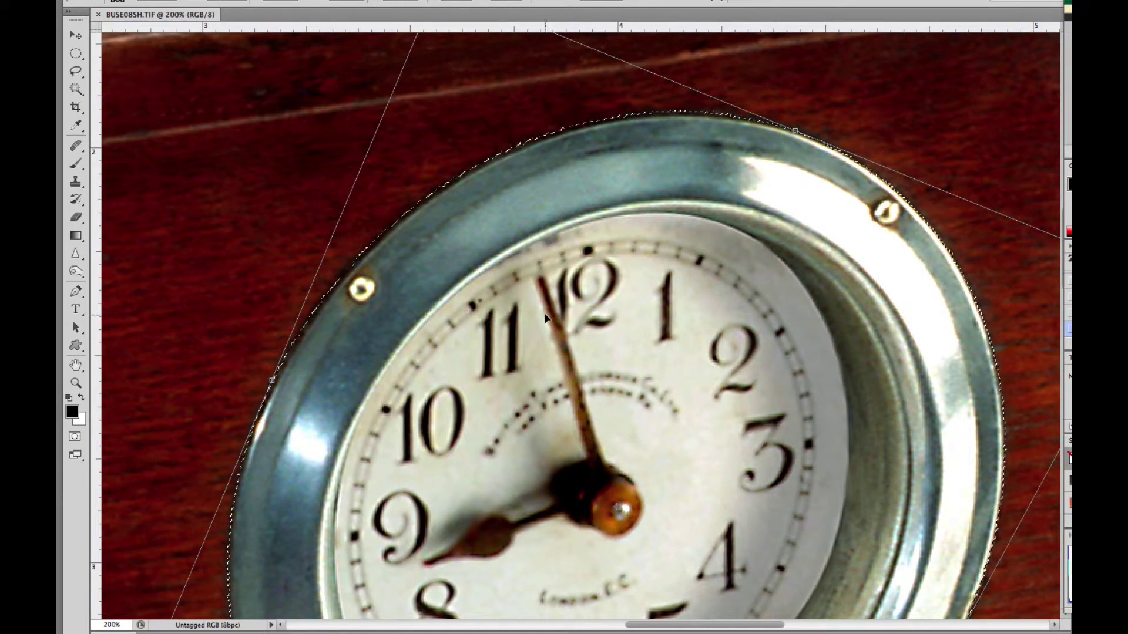
pyautogui.scroll(3, 549, 415)
pyautogui.scroll(4, 549, 415)
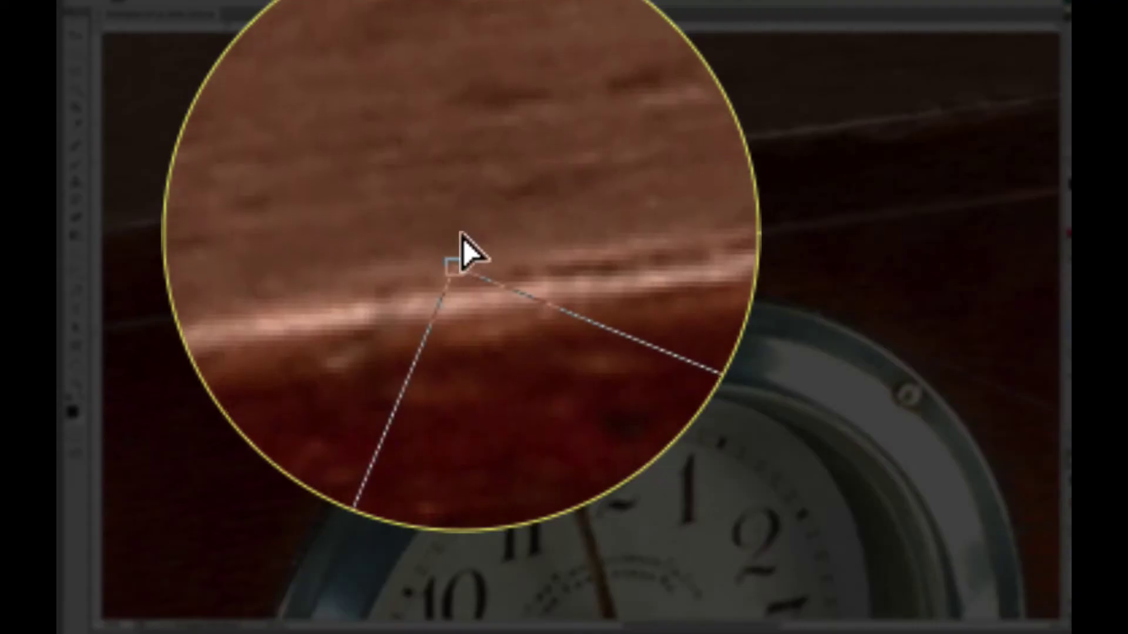
pyautogui.moveTo(460, 238); pyautogui.dragTo(461, 238)
pyautogui.scroll(-20, 549, 365)
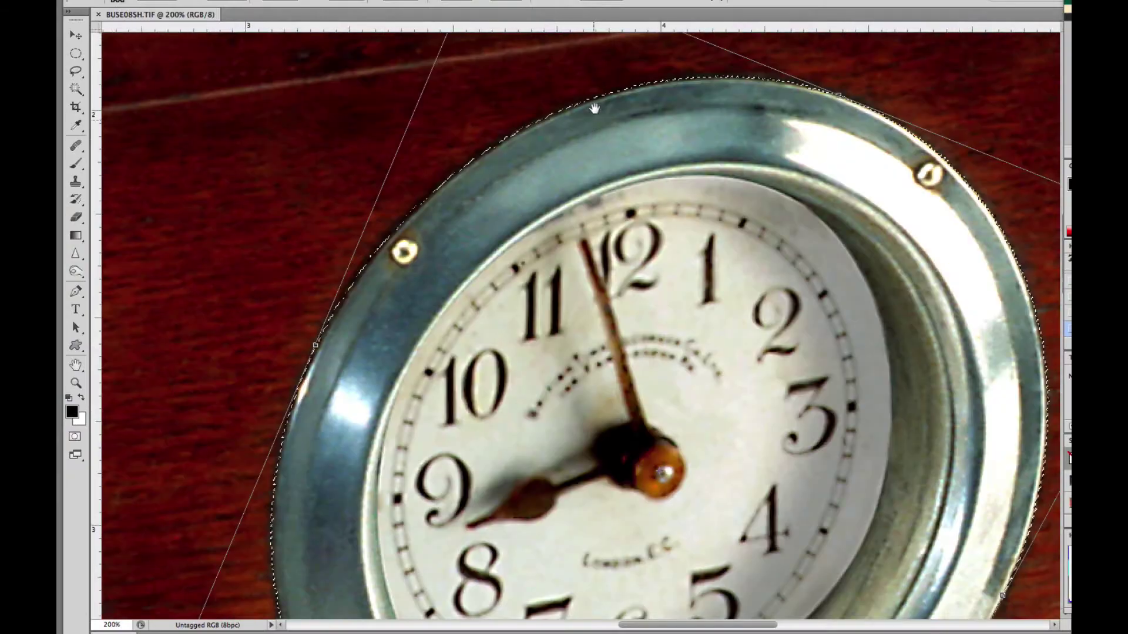
pyautogui.scroll(-5, 581, 358)
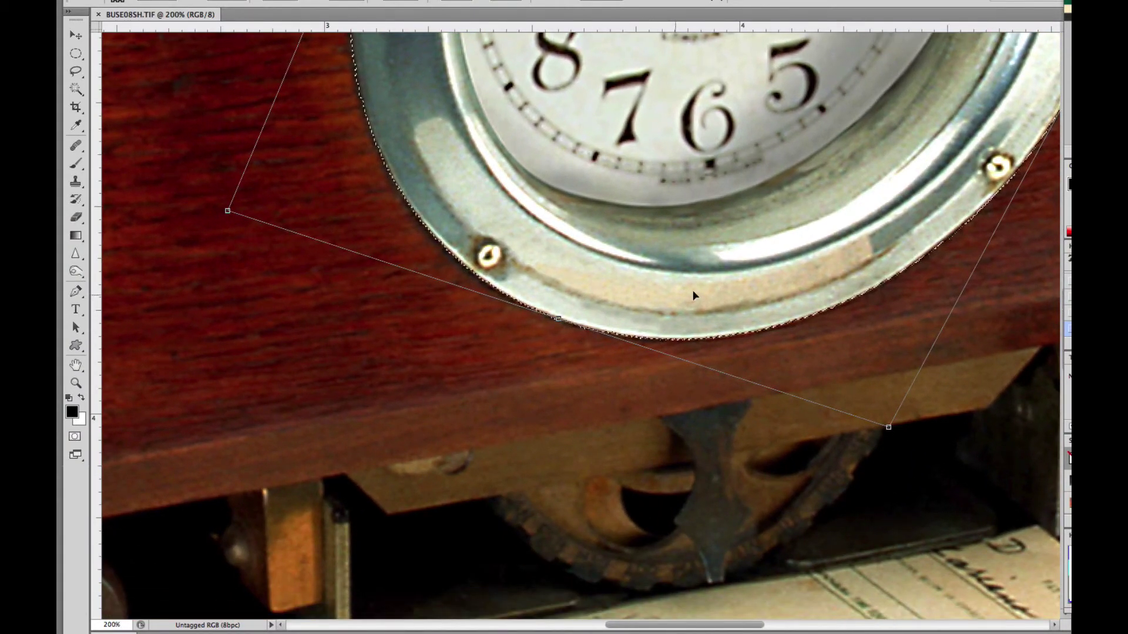
# - Fit the selection's bottom corner and right side to the bezel rim, then return to 100% zoom
pyautogui.moveTo(804, 229); pyautogui.dragTo(627, 277)
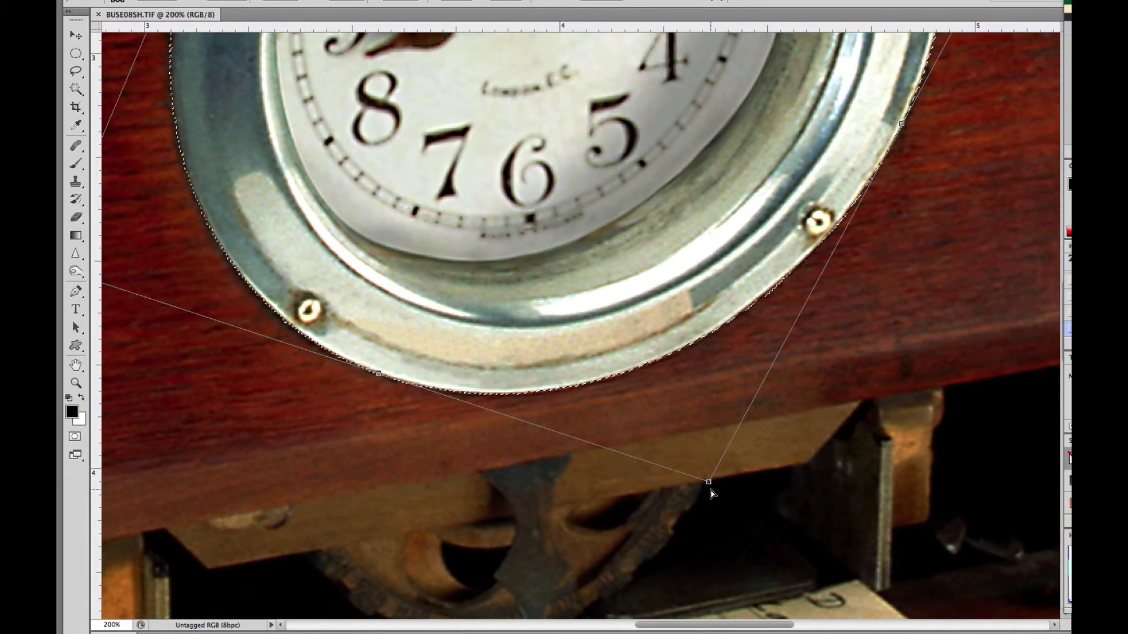
pyautogui.moveTo(709, 484); pyautogui.dragTo(706, 482)
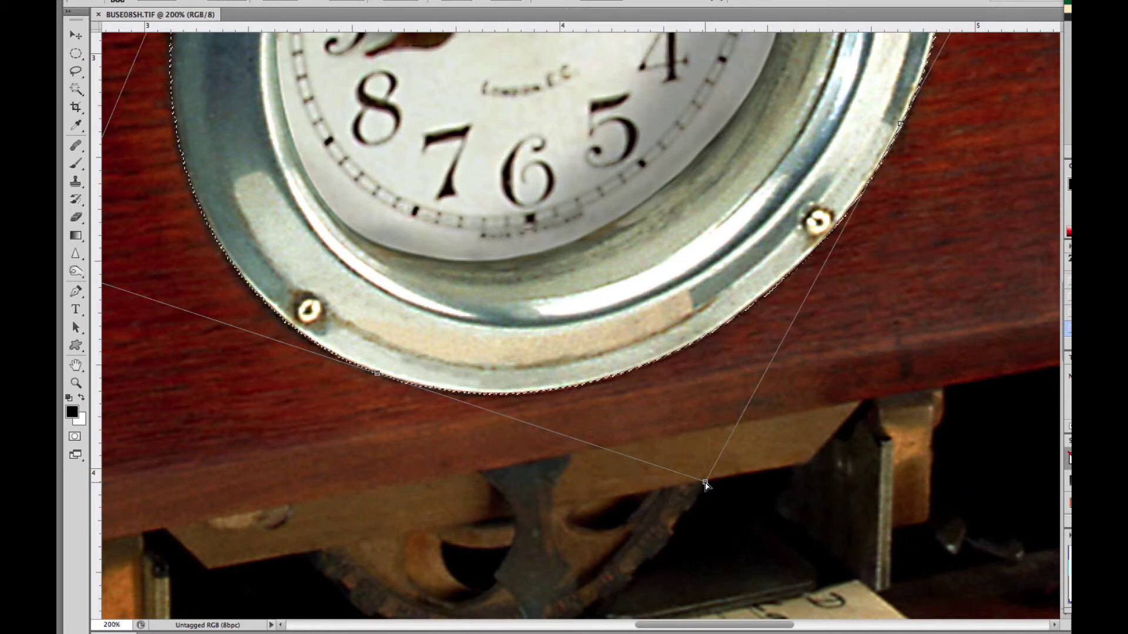
pyautogui.scroll(5, 708, 479)
pyautogui.hscroll(2, 708, 479)
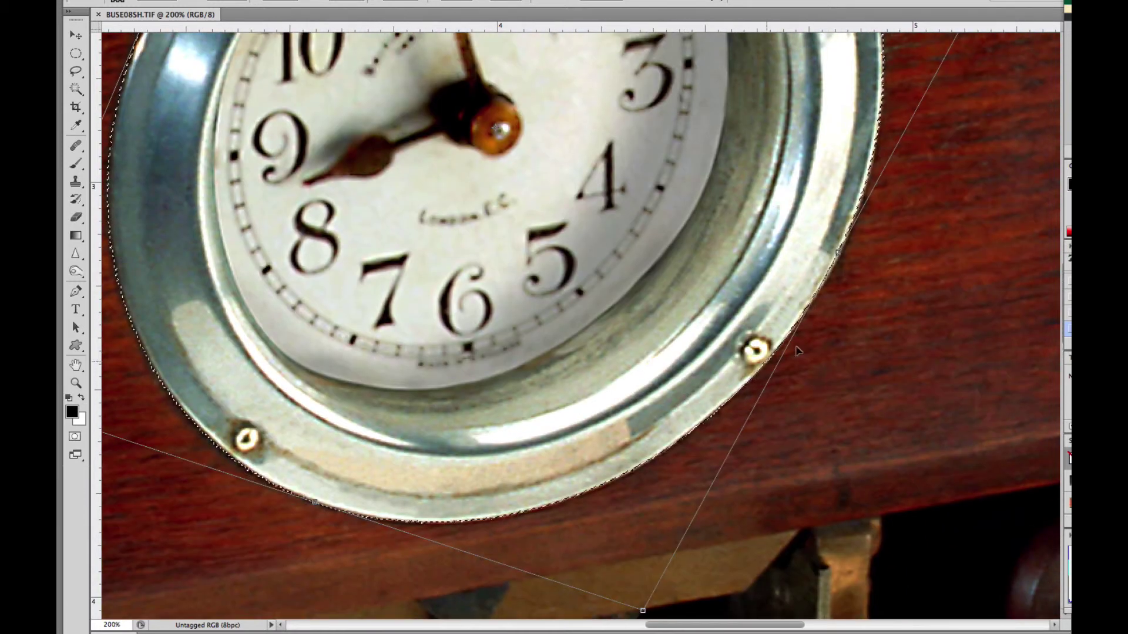
pyautogui.moveTo(839, 252); pyautogui.dragTo(840, 254)
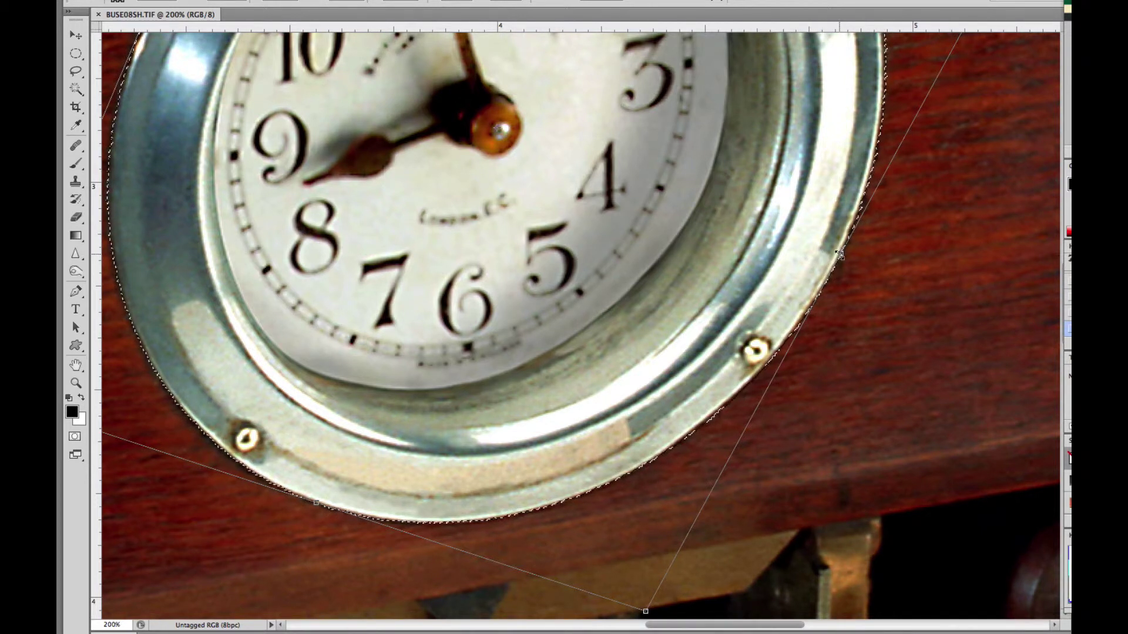
pyautogui.moveTo(836, 253); pyautogui.dragTo(837, 255)
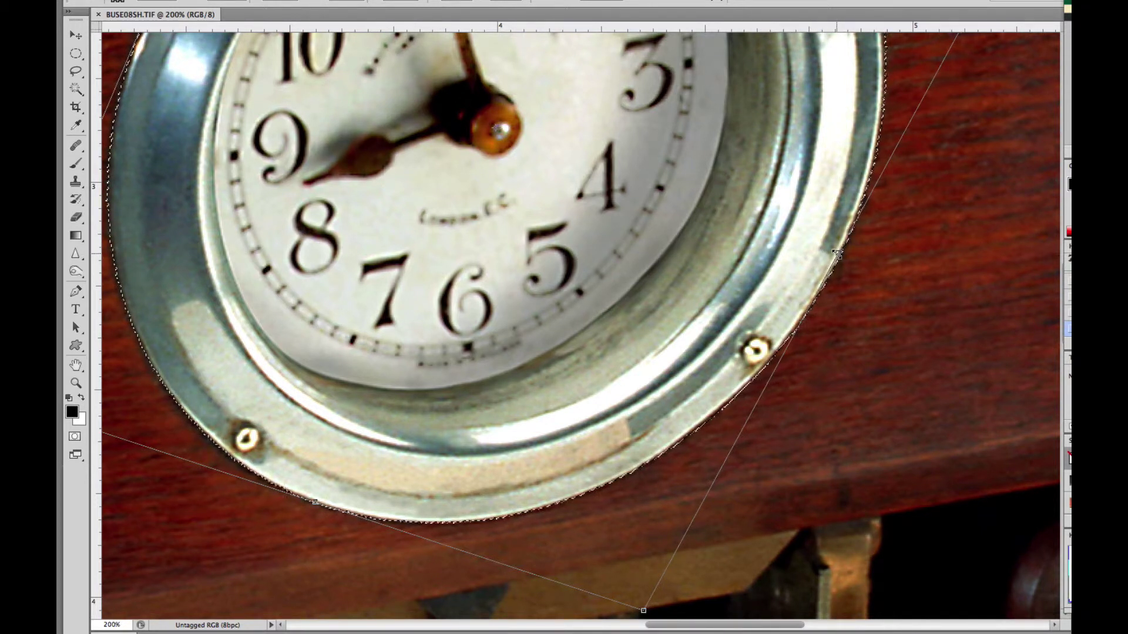
pyautogui.moveTo(790, 222); pyautogui.dragTo(692, 433)
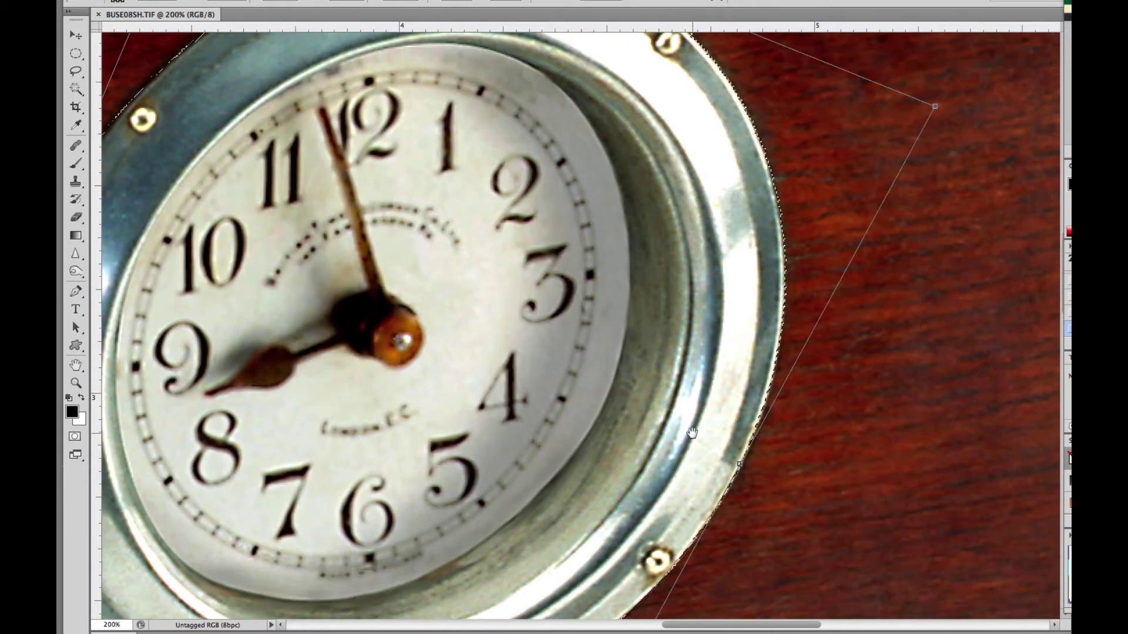
pyautogui.keyDown('alt'); pyautogui.click(519, 369); pyautogui.keyUp('alt')
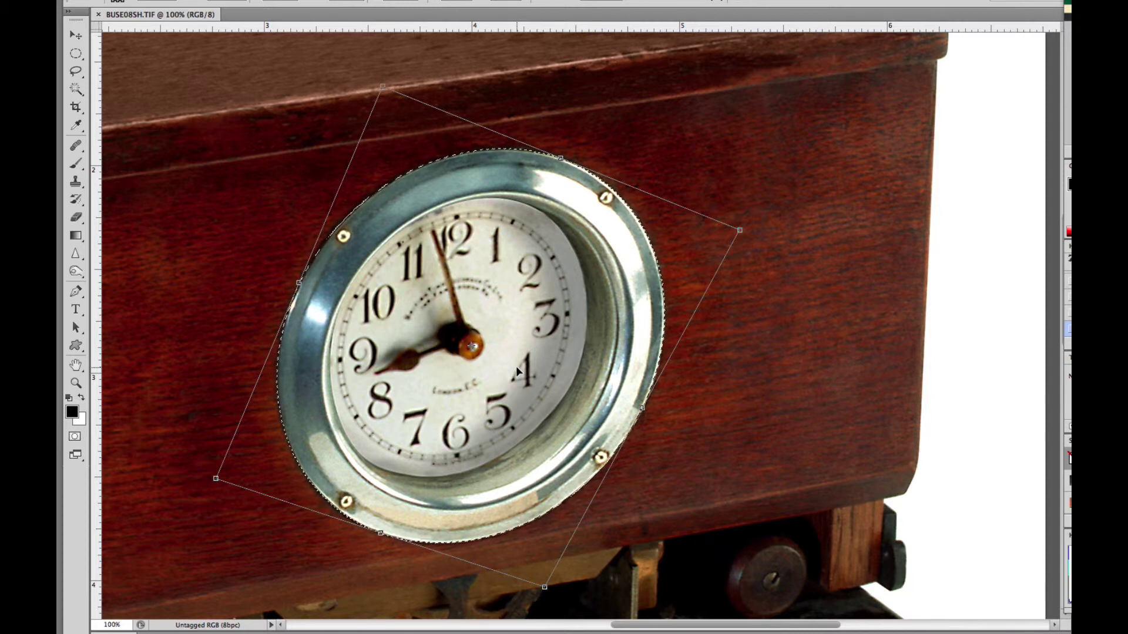
# - Commit the reshaped selection and copy the clock face onto a new Layer 1
pyautogui.press('Return')
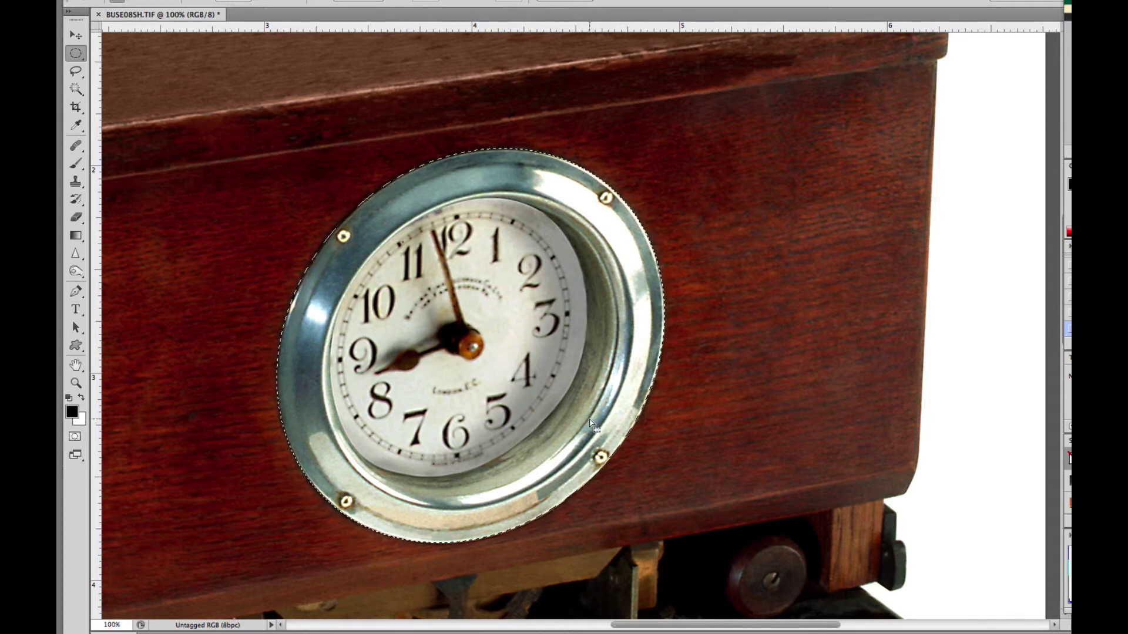
pyautogui.press('super+j')
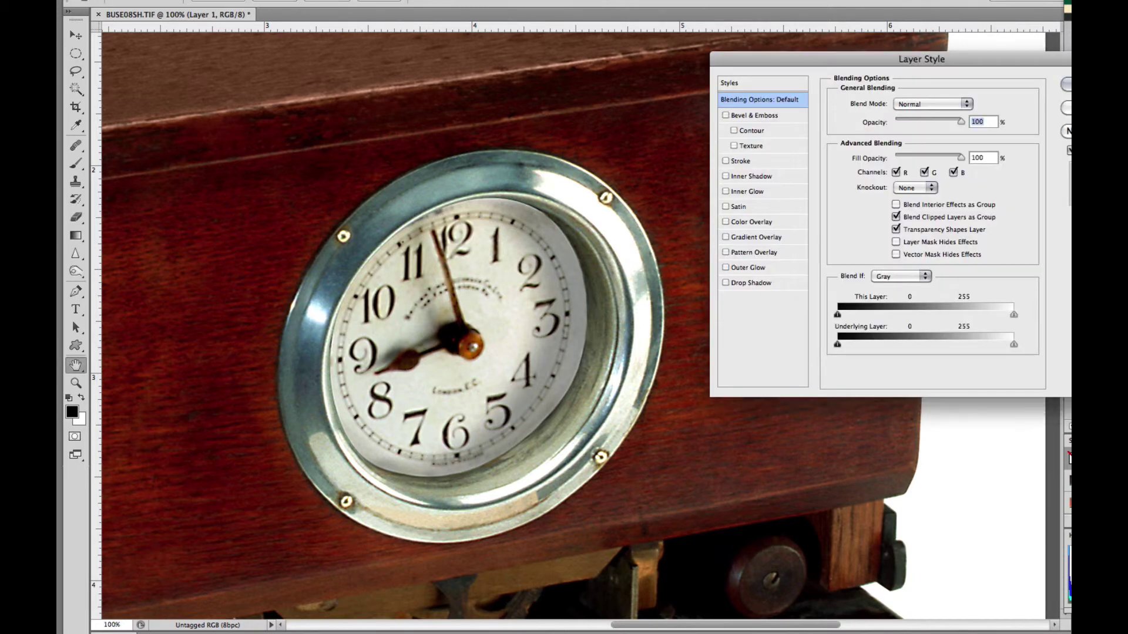
# - Apply a Drop Shadow with 32 px distance and 54 px size to the clock-face layer
pyautogui.click(729, 283)
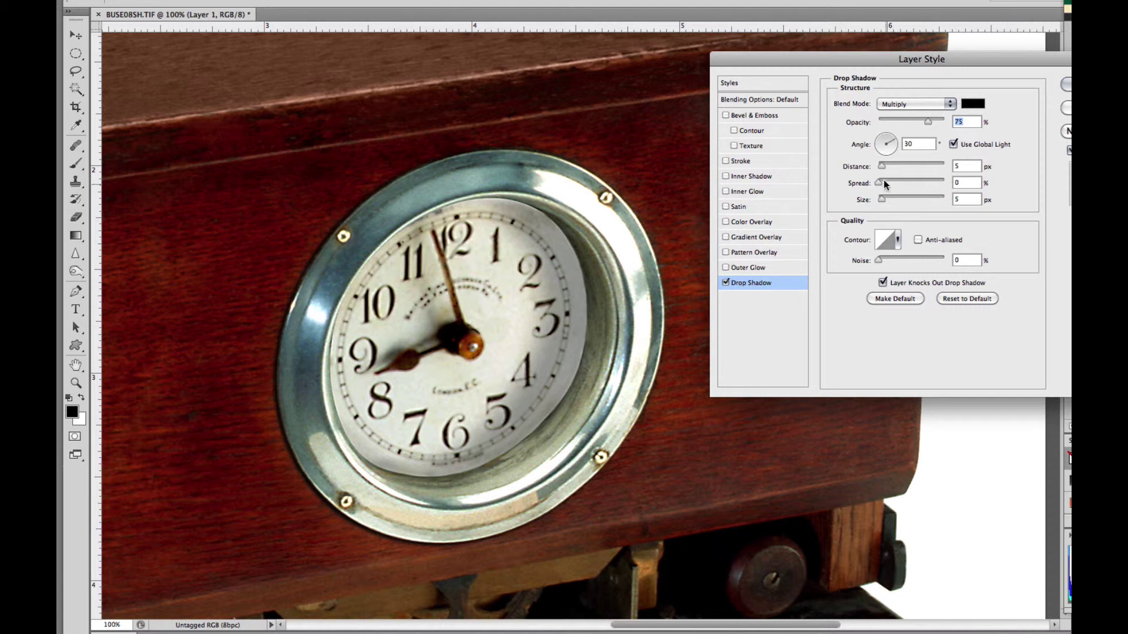
pyautogui.moveTo(884, 165); pyautogui.dragTo(899, 165)
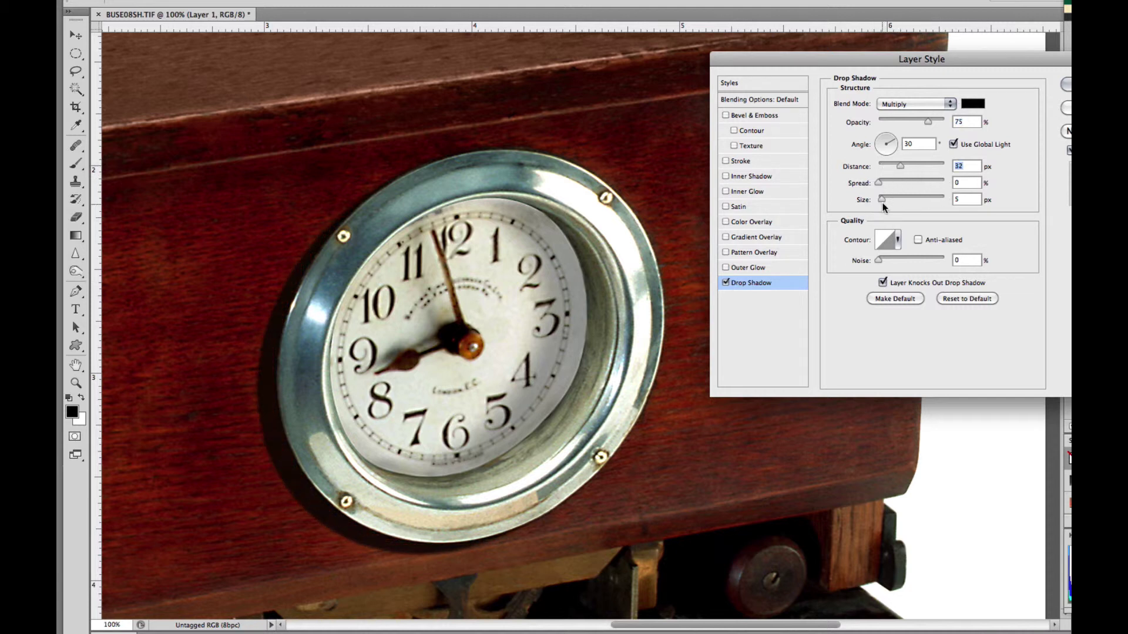
pyautogui.moveTo(884, 203); pyautogui.dragTo(897, 203)
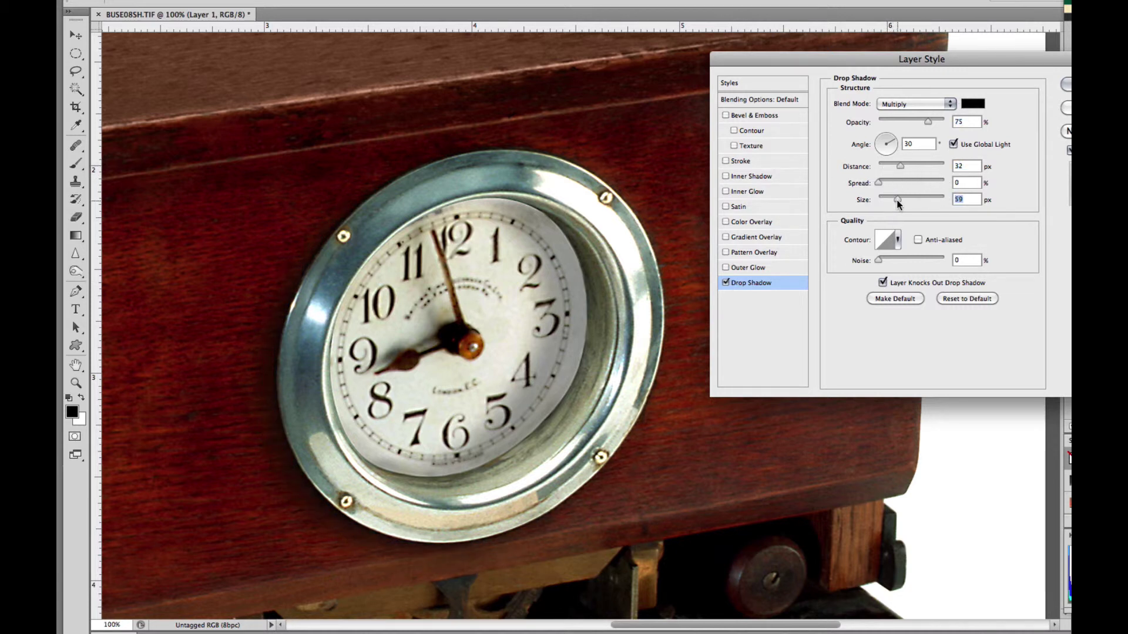
pyautogui.press('Return')
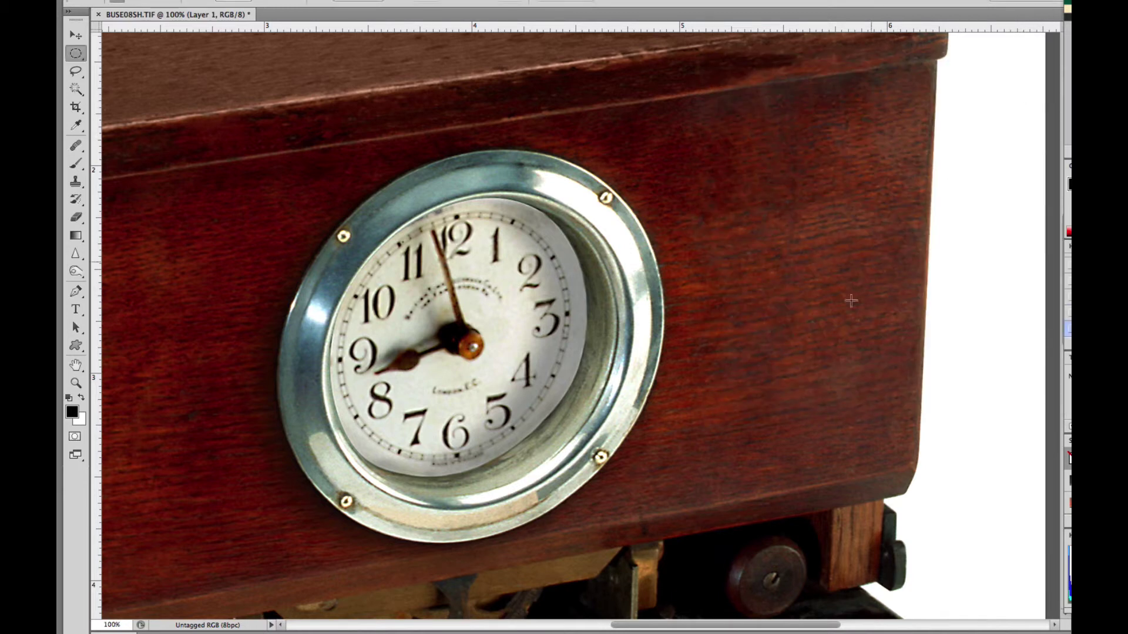
# - Zoom out to 50% to view the whole time-clock box, and check the Select menu without choosing a command
pyautogui.scroll(-2, 505, 353)
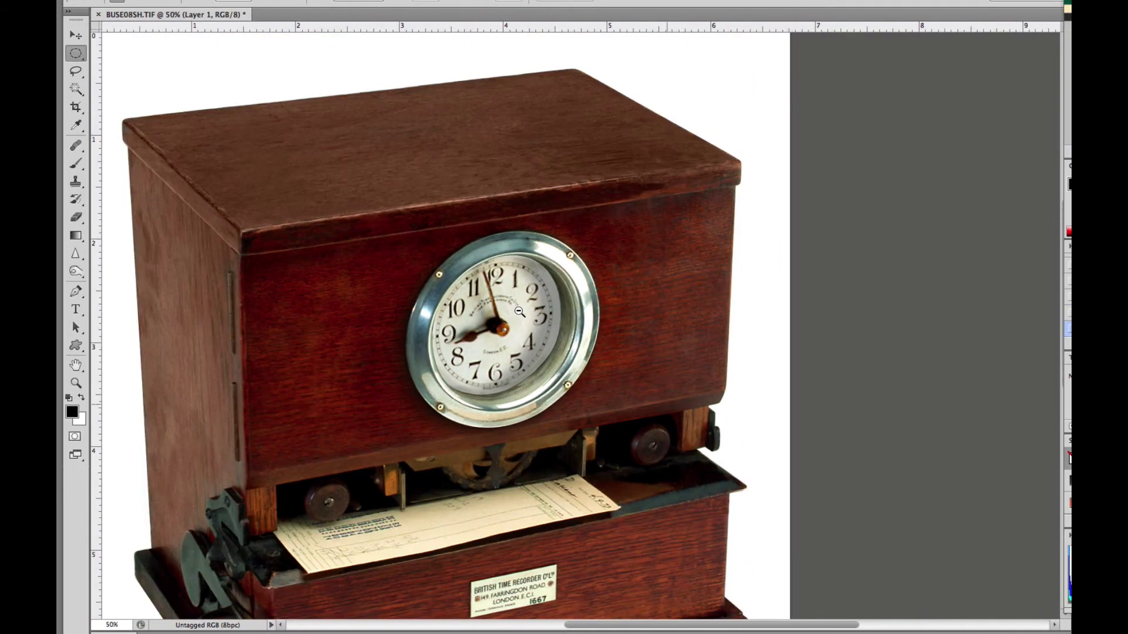
pyautogui.moveTo(504, 307); pyautogui.dragTo(652, 309)
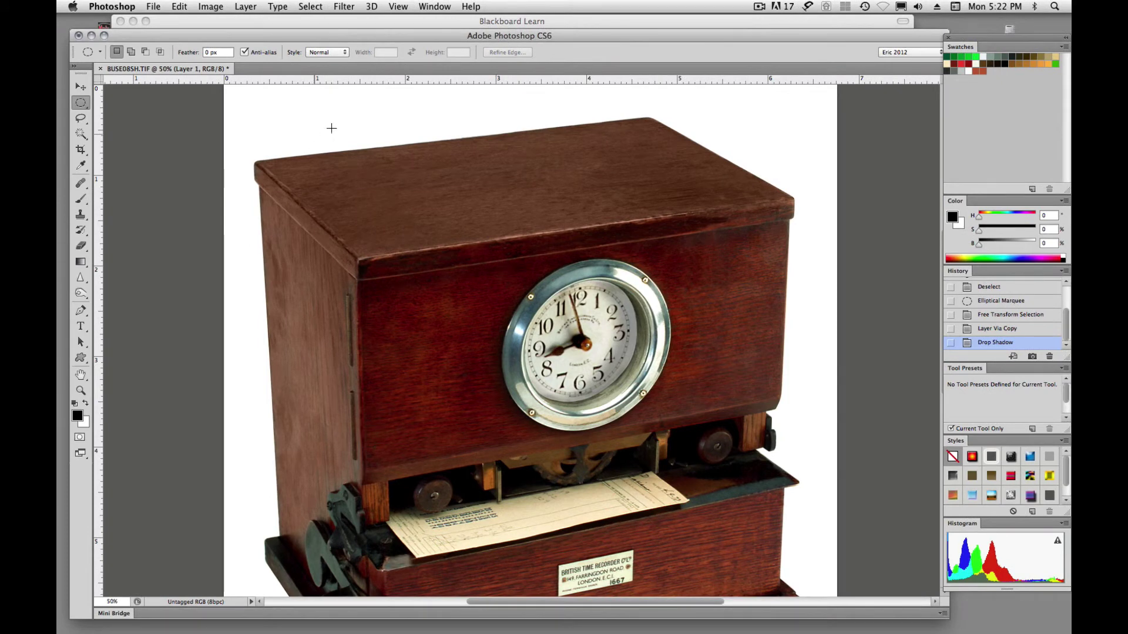
pyautogui.click(311, 7)
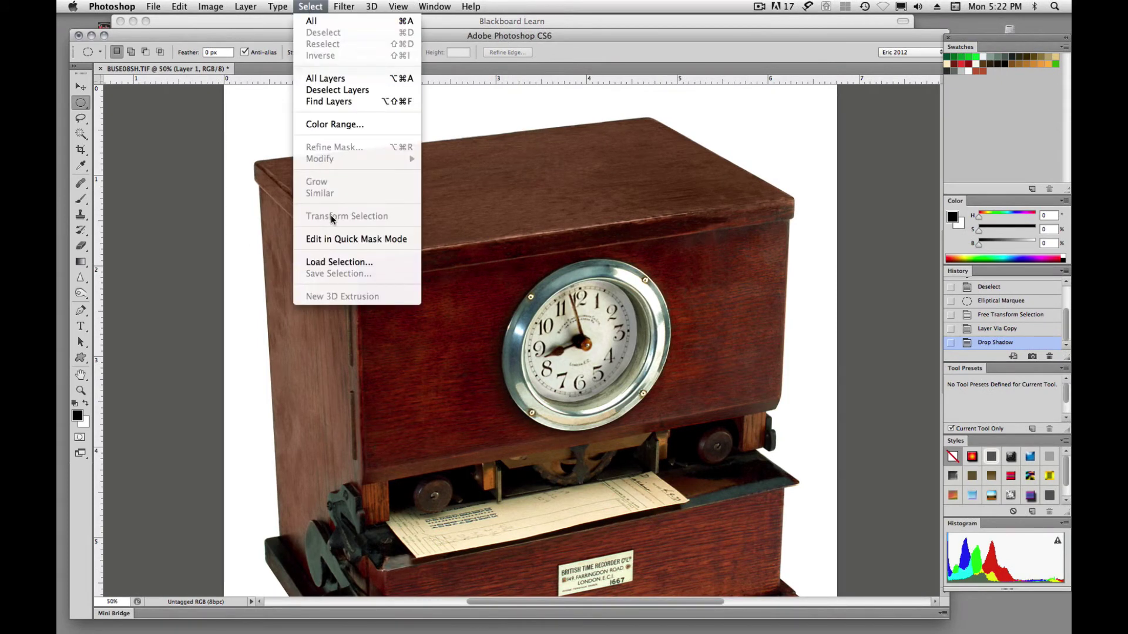
pyautogui.click(519, 116)
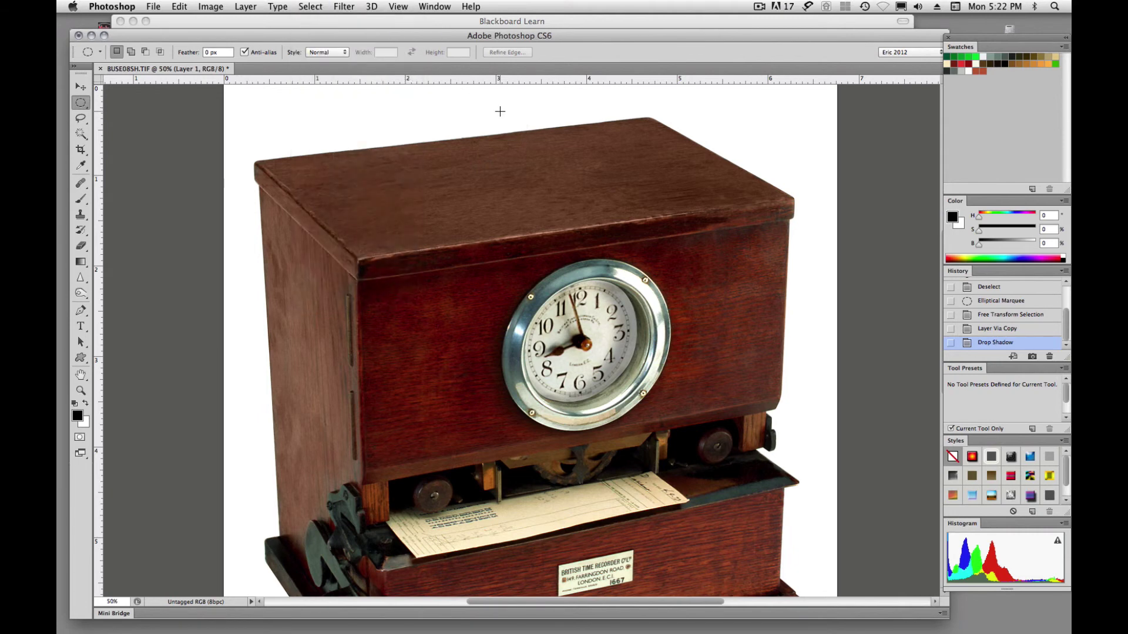